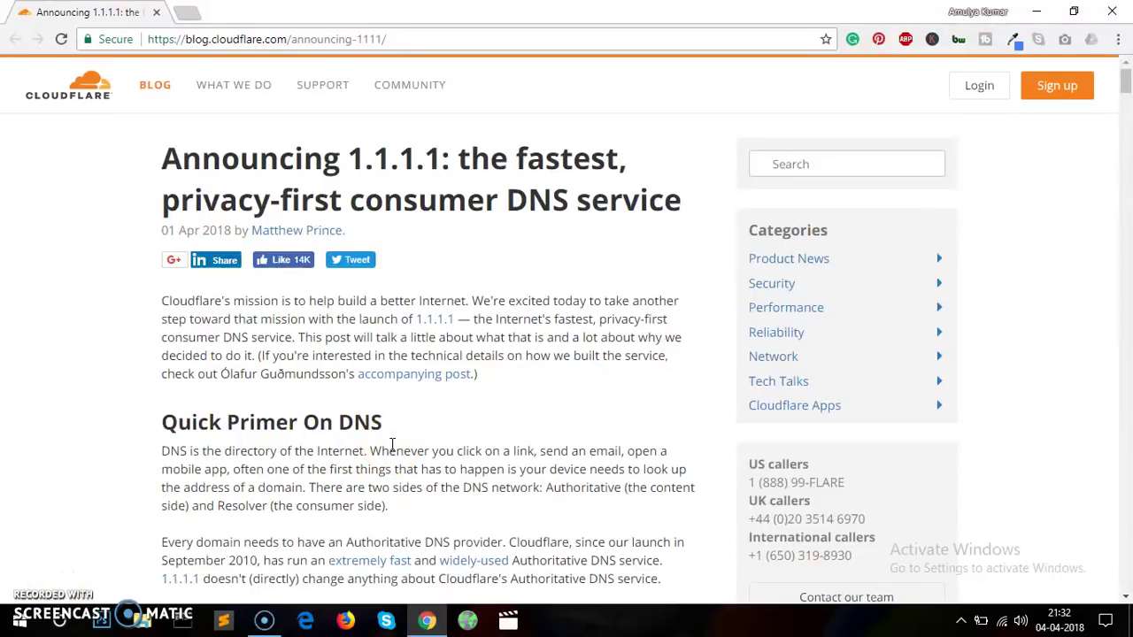
# Scroll the 1.1.1.1 announcement post down to the 'Seriously, April 1?' section.
pyautogui.scroll(-5, 392, 445)
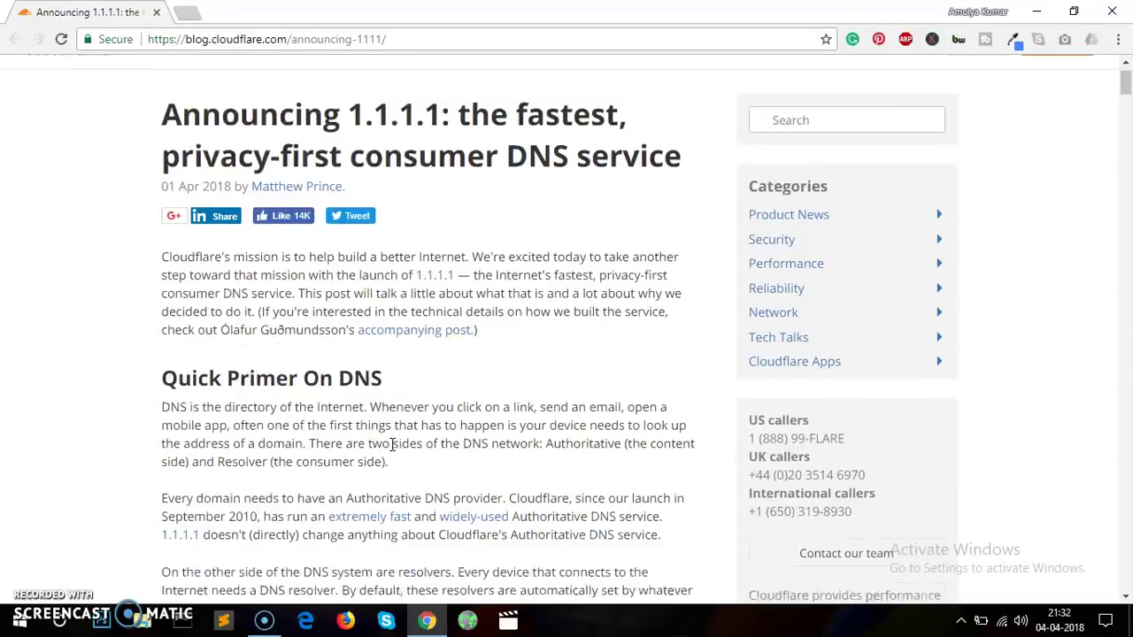
pyautogui.scroll(-5, 390, 445)
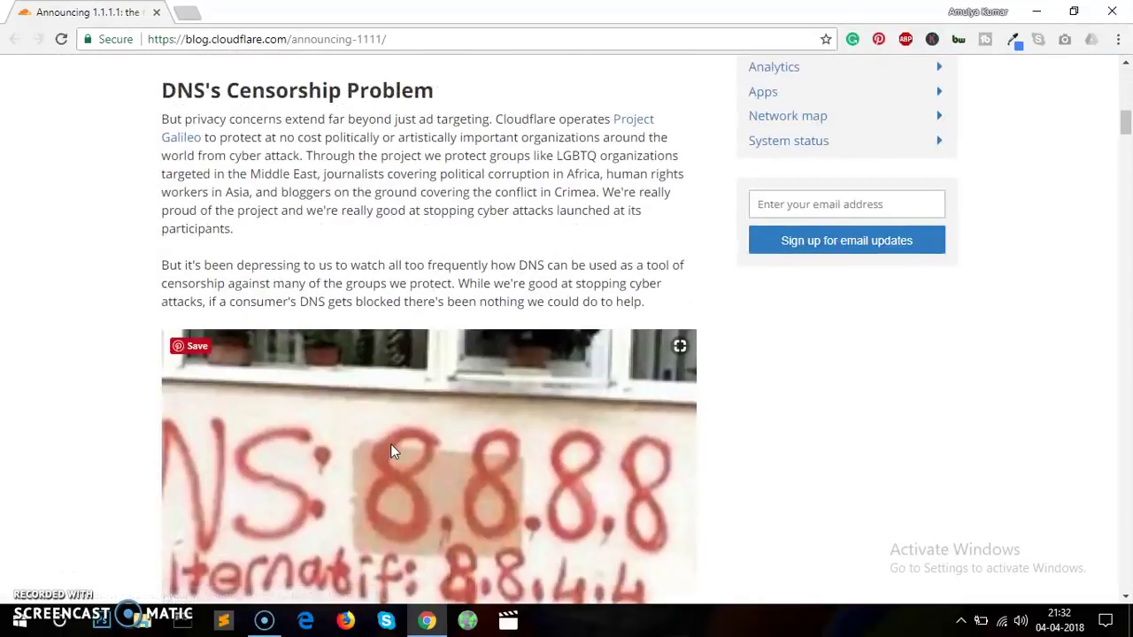
pyautogui.scroll(-4, 390, 445)
pyautogui.scroll(-5, 392, 445)
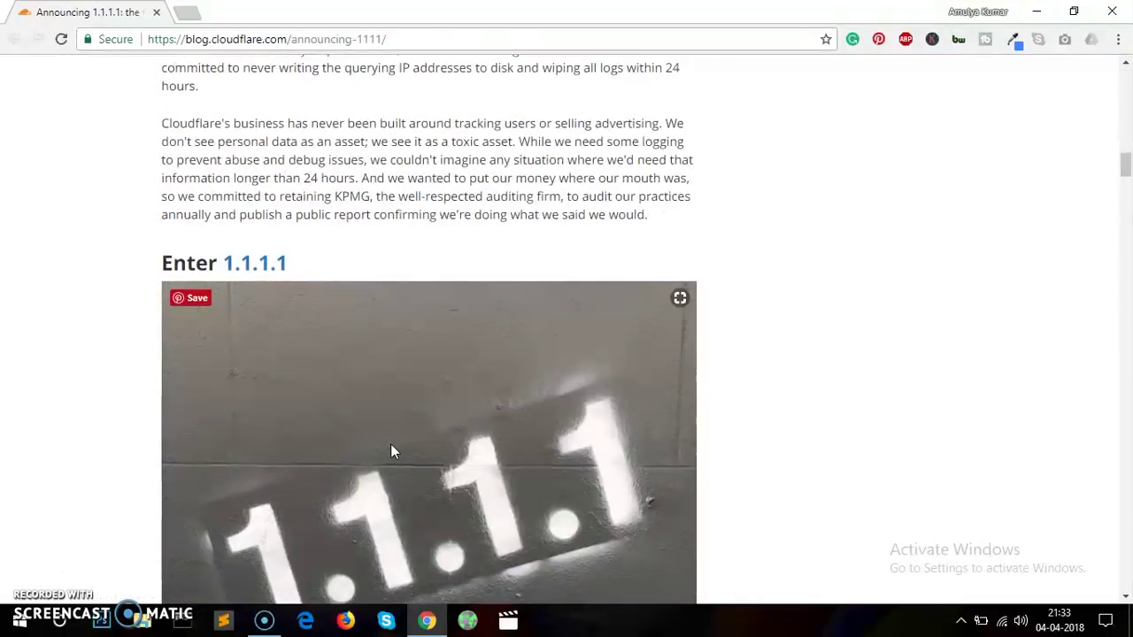
pyautogui.scroll(-4, 392, 445)
pyautogui.scroll(-5, 392, 445)
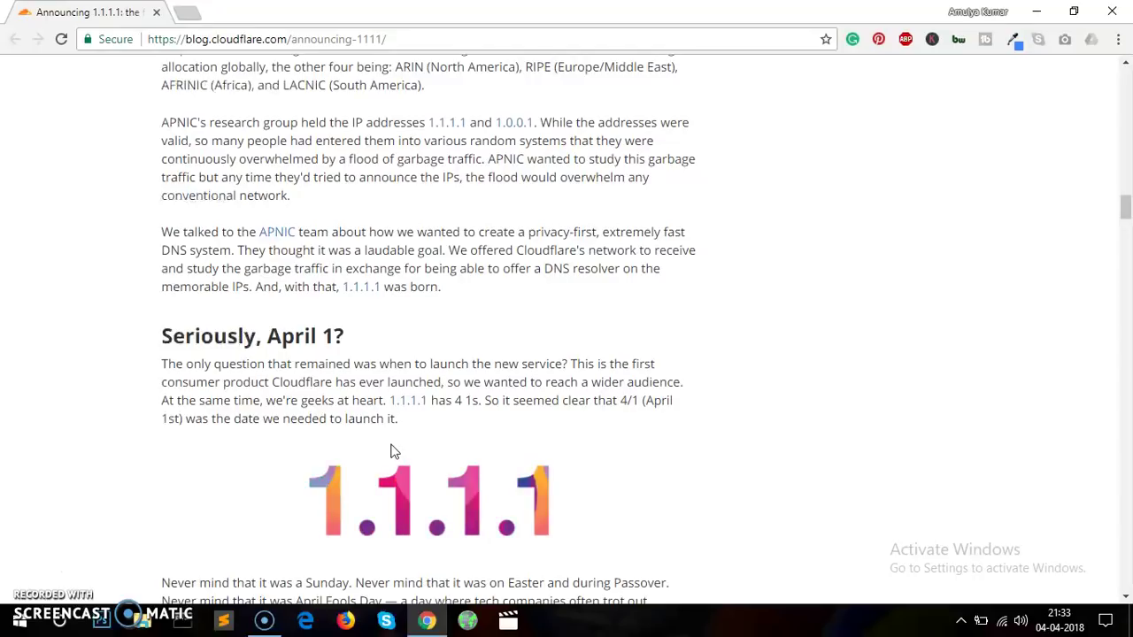
# Highlight the 'April 1?' heading and the 4/1 launch date, nudging the page slightly lower.
pyautogui.moveTo(266, 336); pyautogui.dragTo(409, 341)
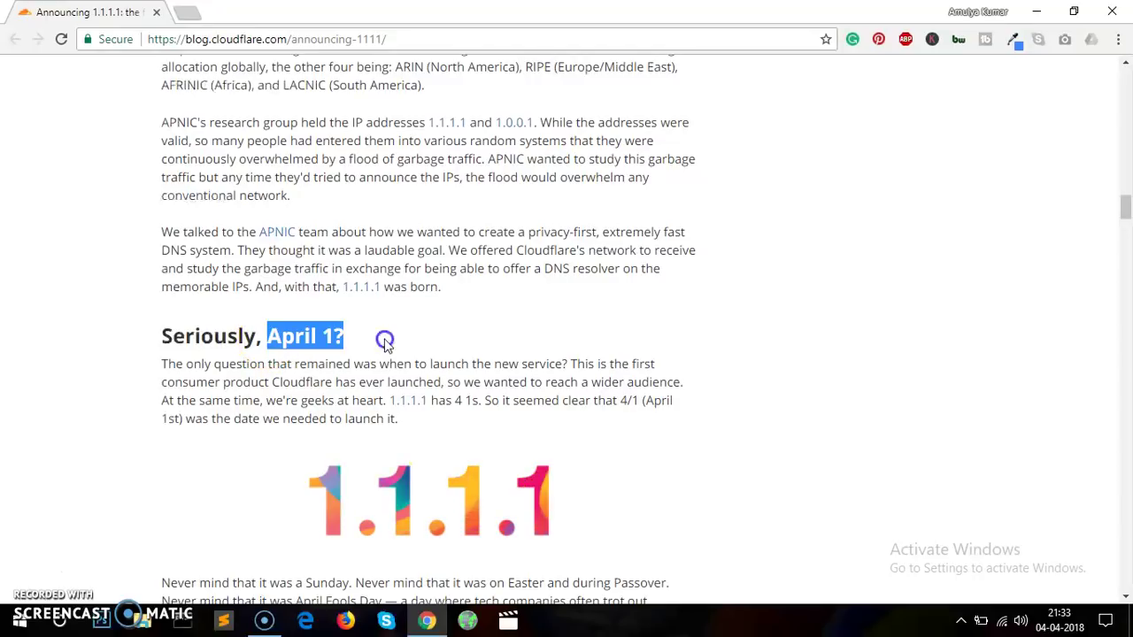
pyautogui.click(594, 361)
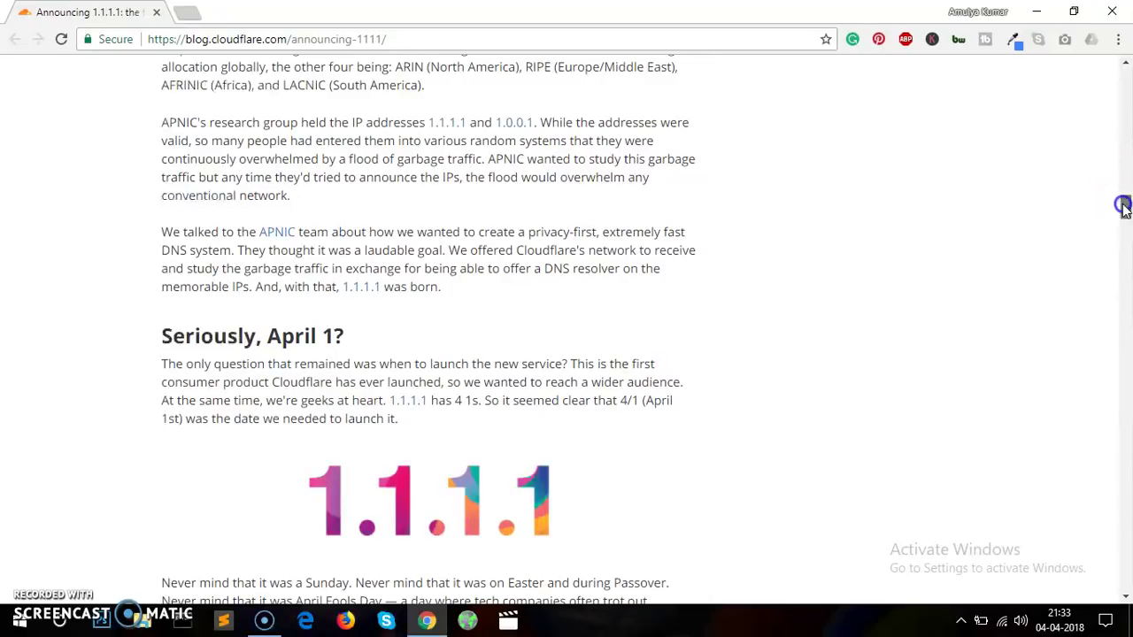
pyautogui.moveTo(1124, 207)
pyautogui.mouseDown()
pyautogui.moveTo(1125, 223)
pyautogui.moveTo(1125, 209)
pyautogui.mouseUp()
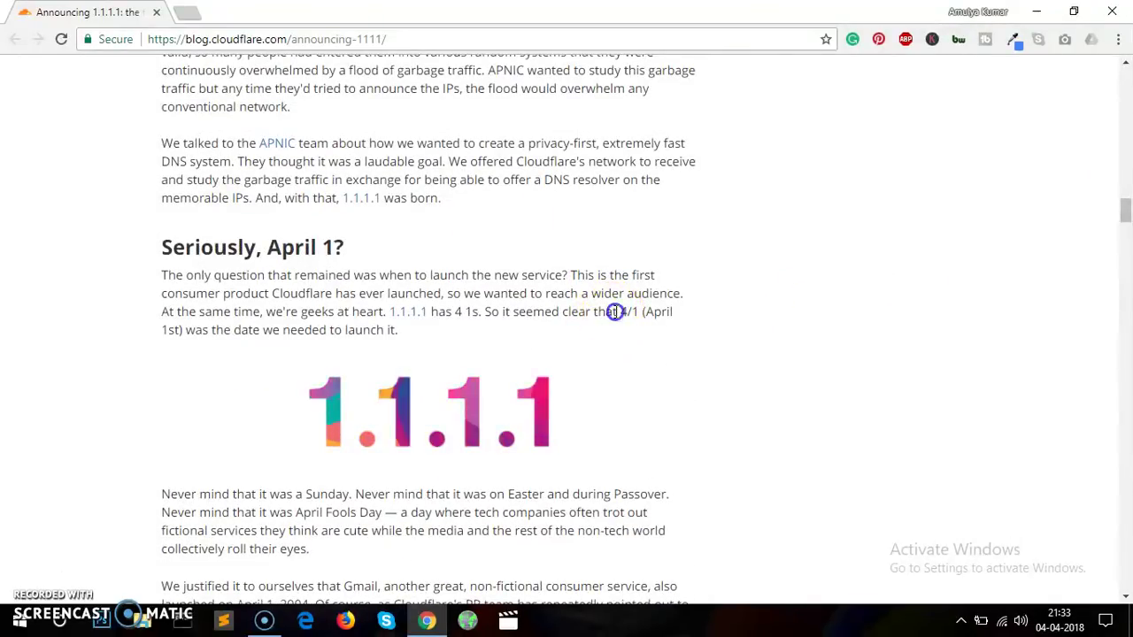
pyautogui.moveTo(612, 311); pyautogui.dragTo(635, 311)
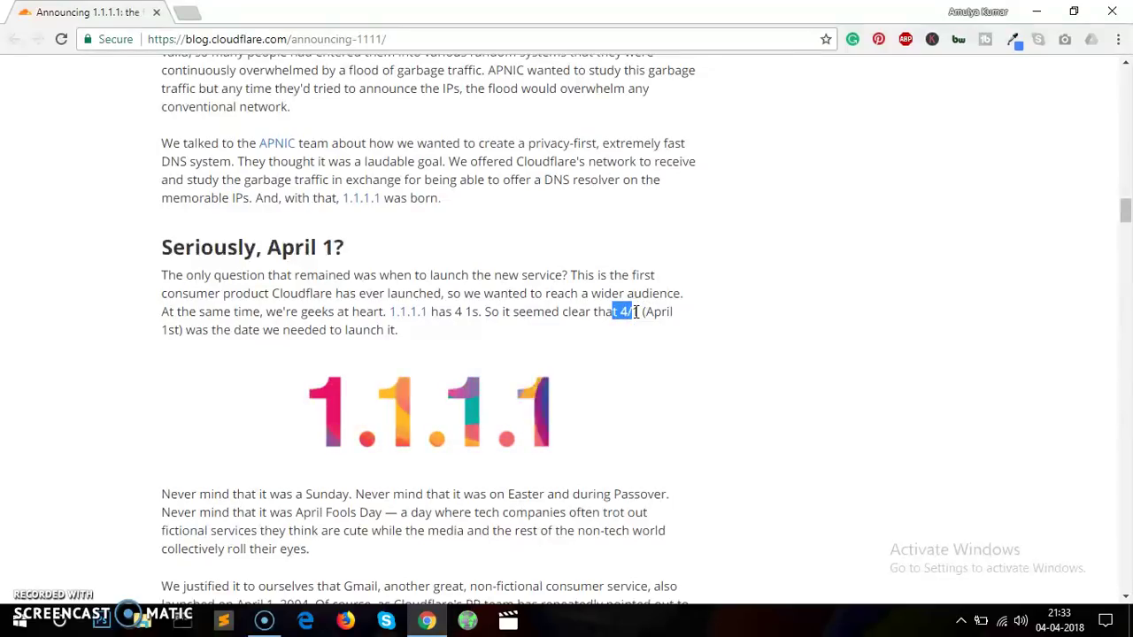
pyautogui.click(474, 299)
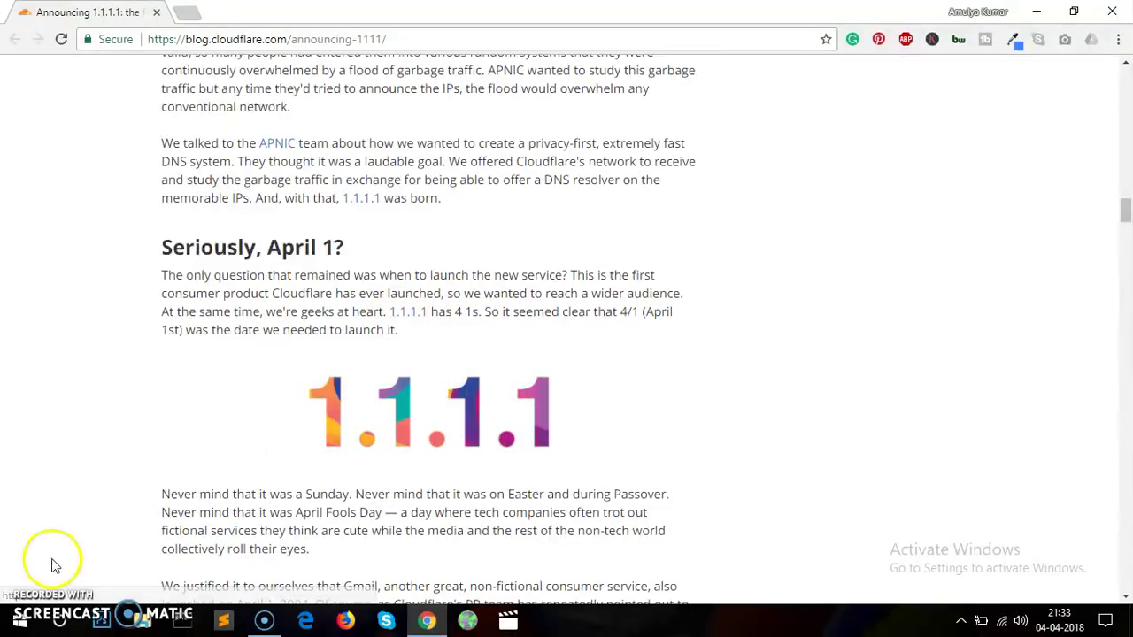
# Search the Start menu for 'contr' and launch Control Panel from the best match.
pyautogui.click(19, 625)
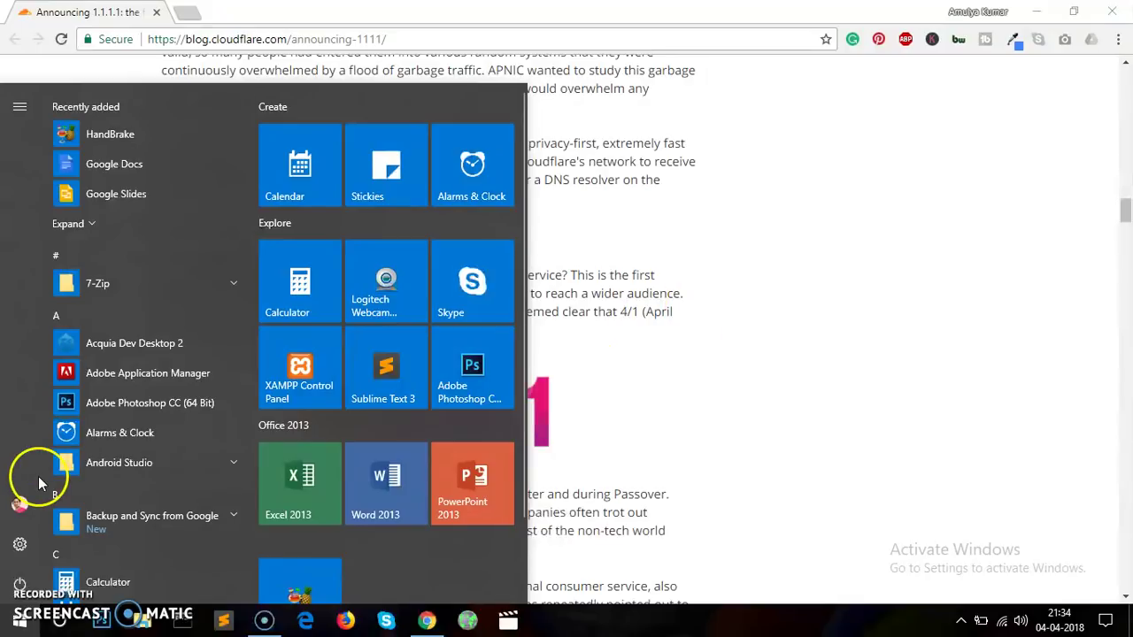
pyautogui.click(12, 628)
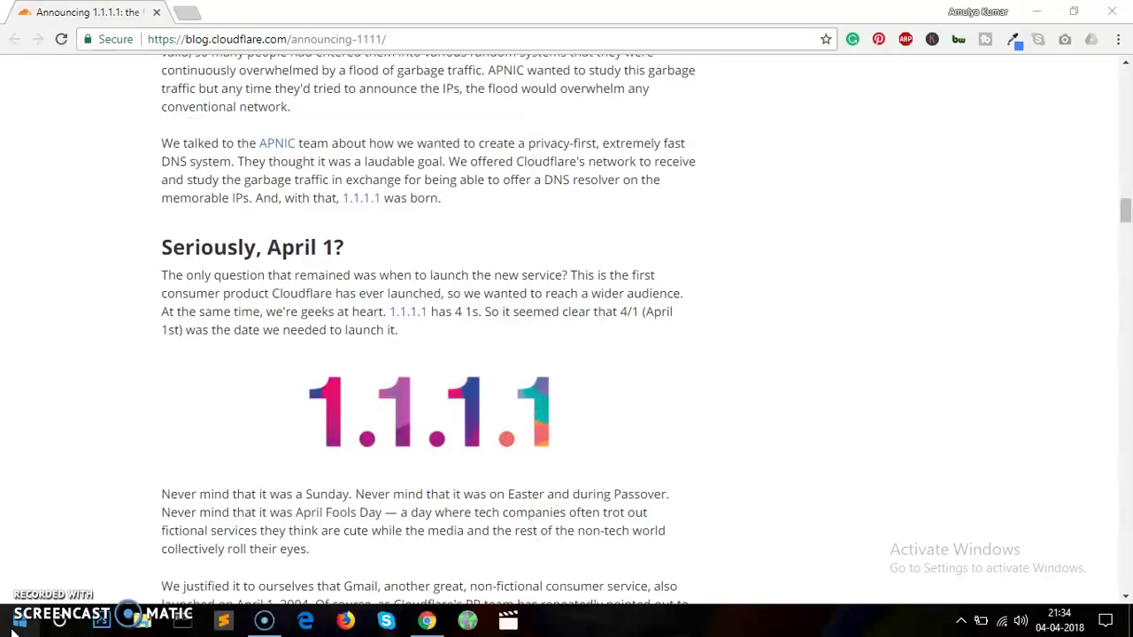
pyautogui.click(12, 628)
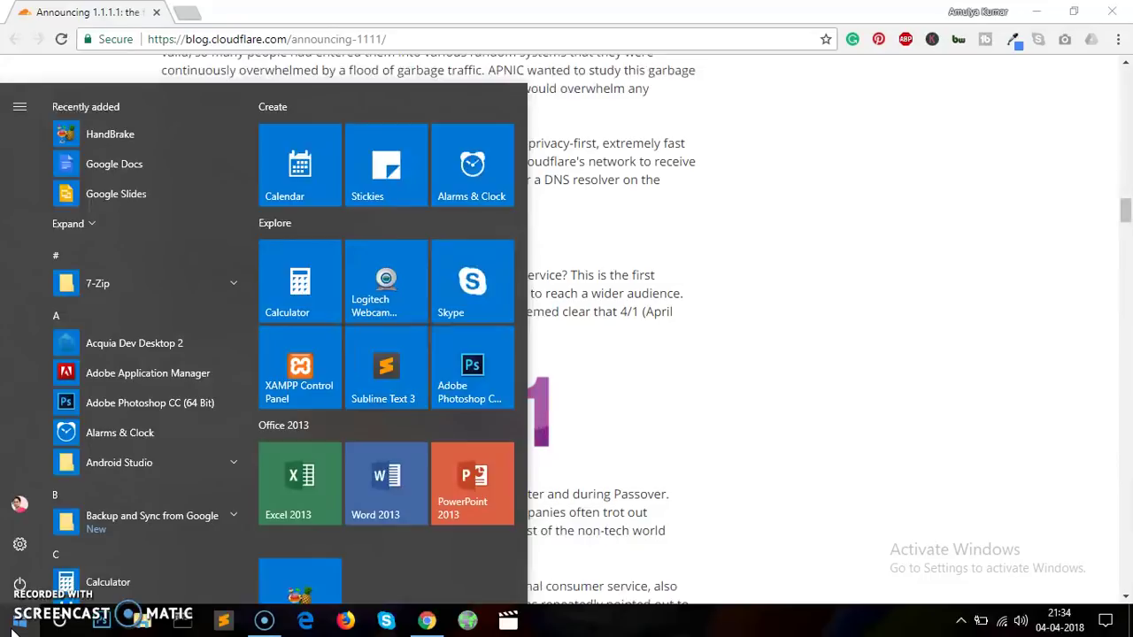
pyautogui.write('contr')
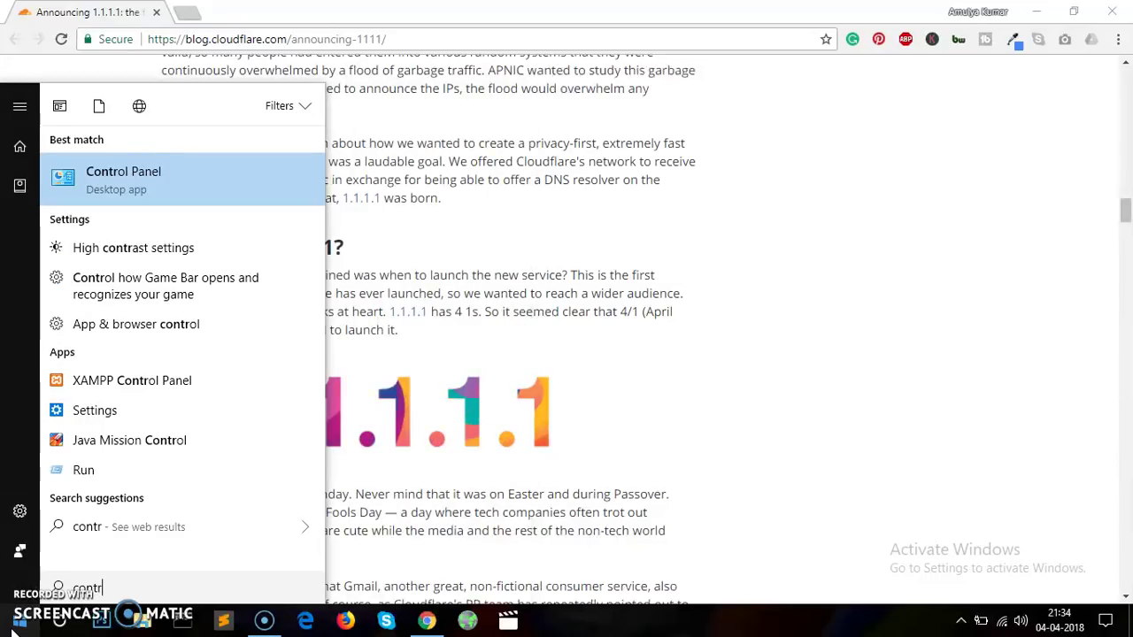
pyautogui.press('Return')
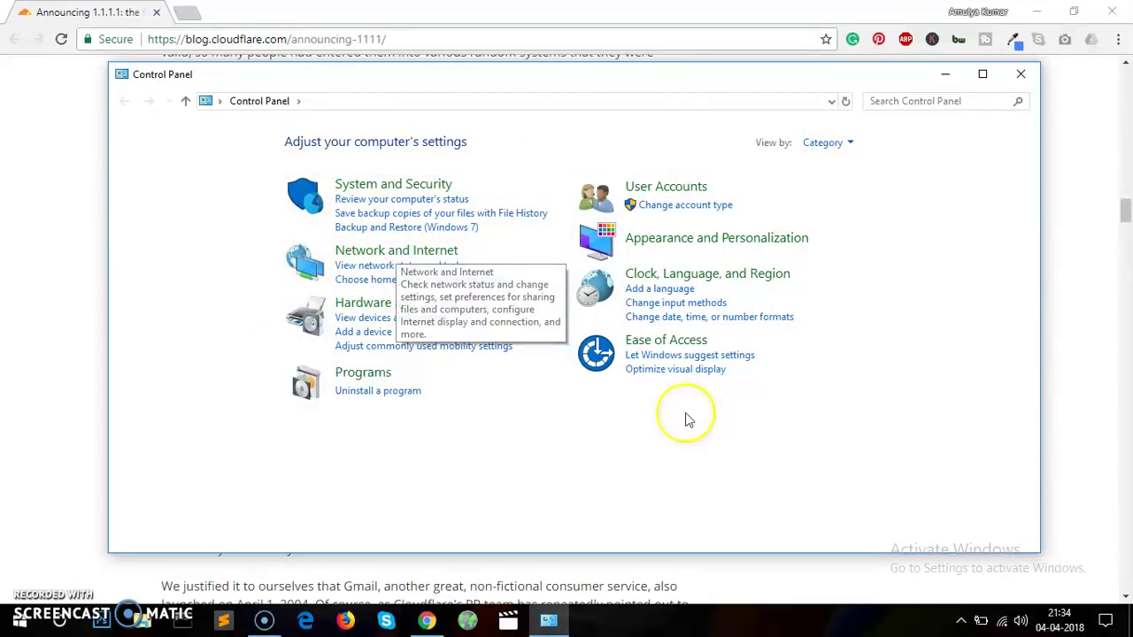
pyautogui.click(849, 143)
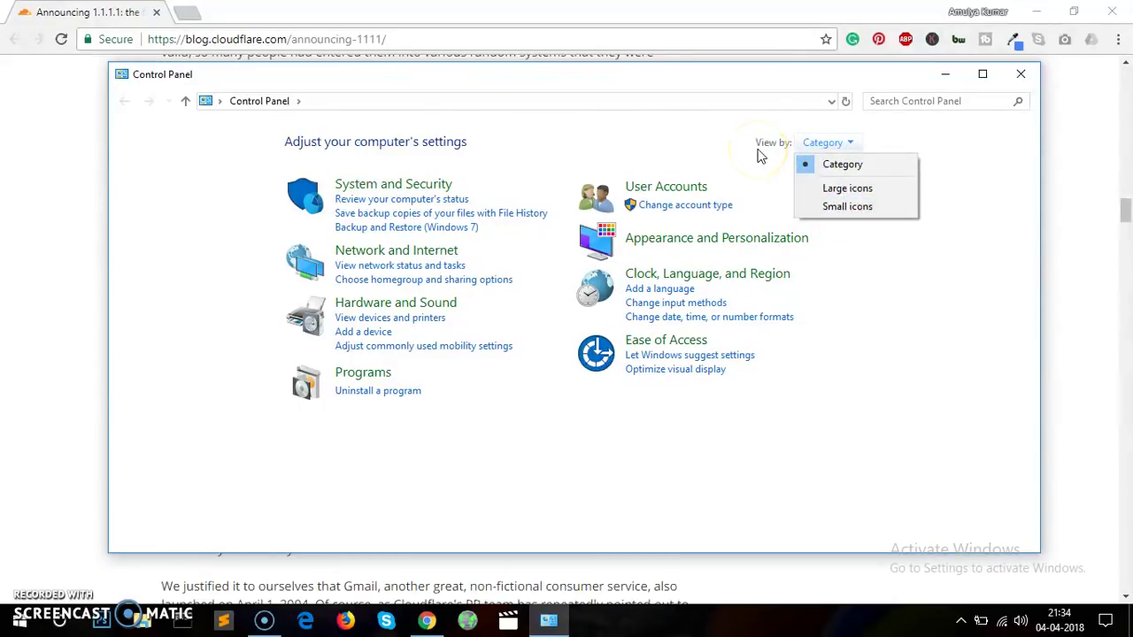
pyautogui.click(848, 165)
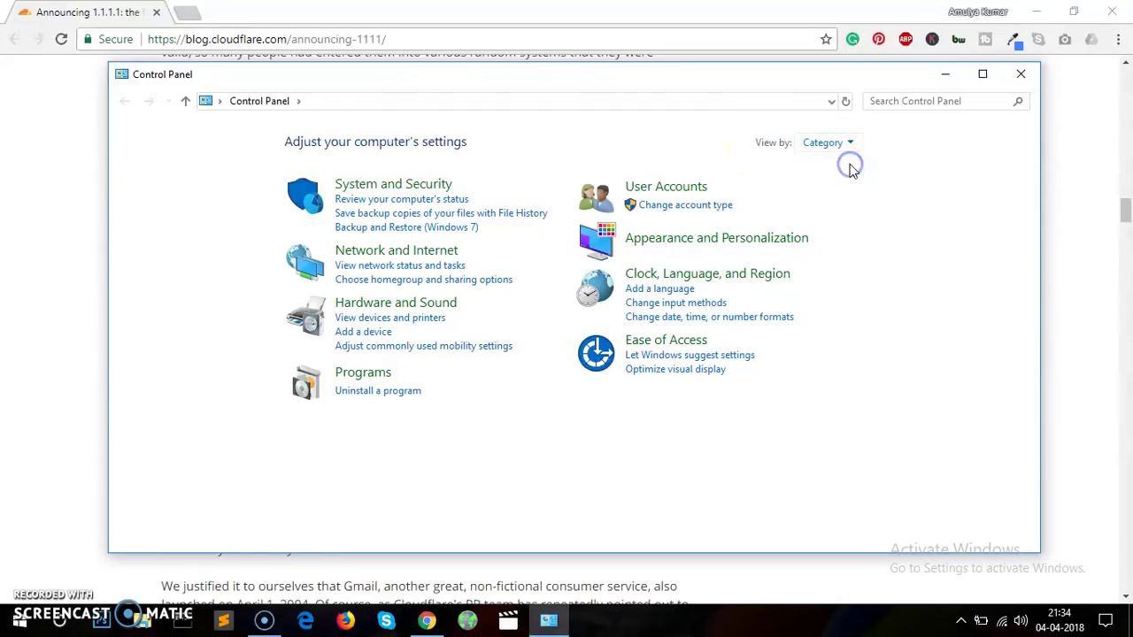
pyautogui.click(851, 143)
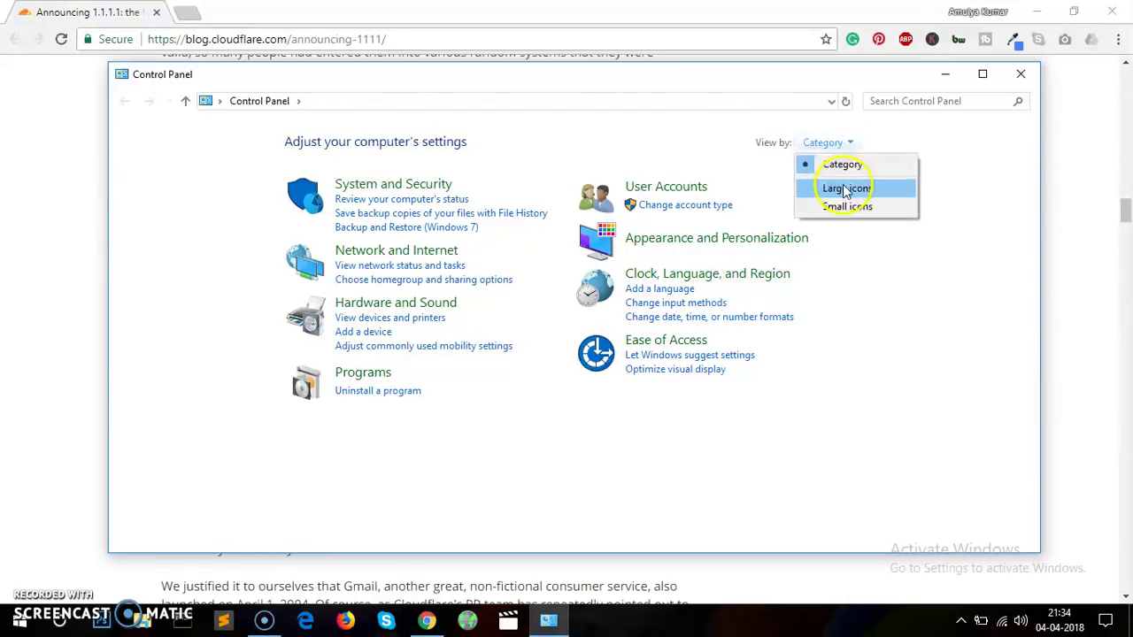
pyautogui.click(845, 189)
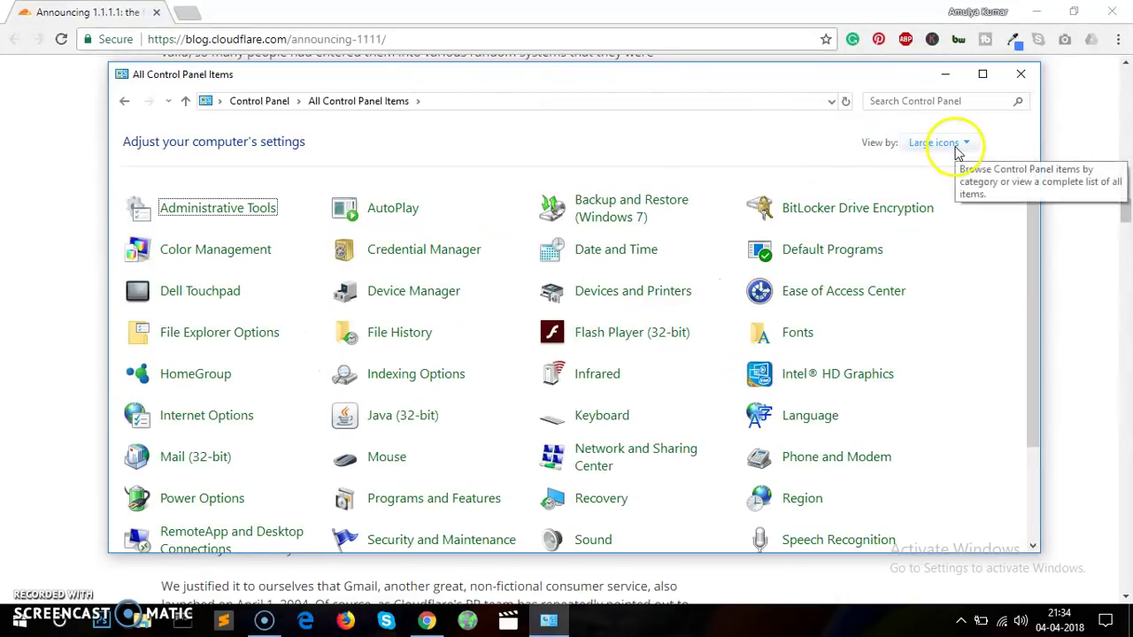
pyautogui.click(957, 150)
pyautogui.click(931, 205)
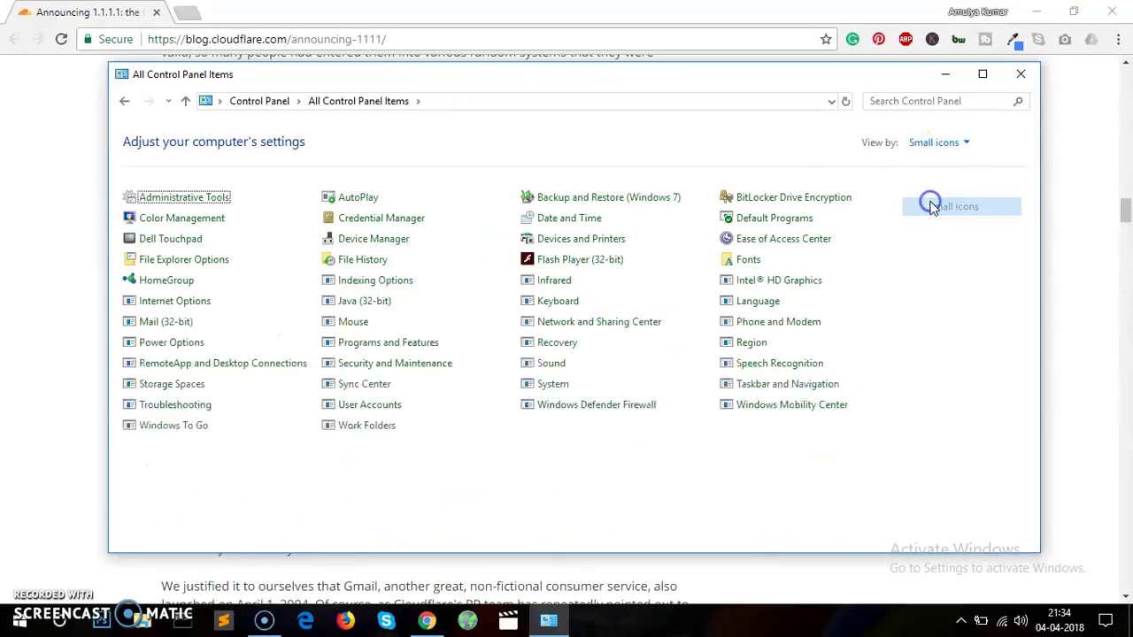
pyautogui.click(954, 143)
pyautogui.click(947, 166)
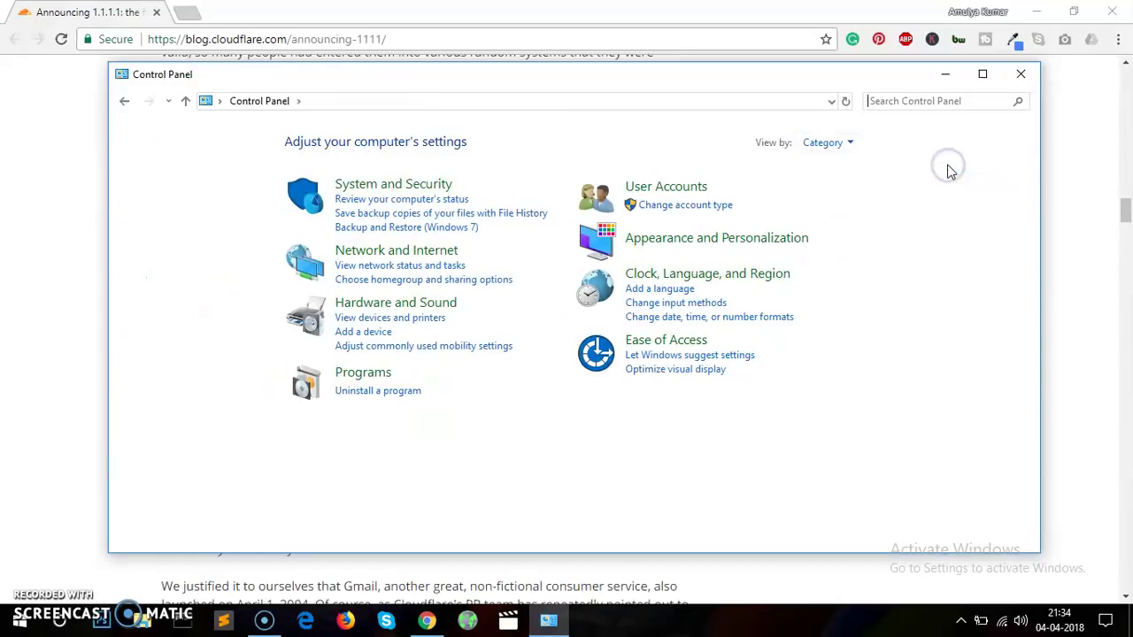
# Reach Network Connections via Network and Internet, Network and Sharing Center, and Change adapter settings.
pyautogui.click(405, 251)
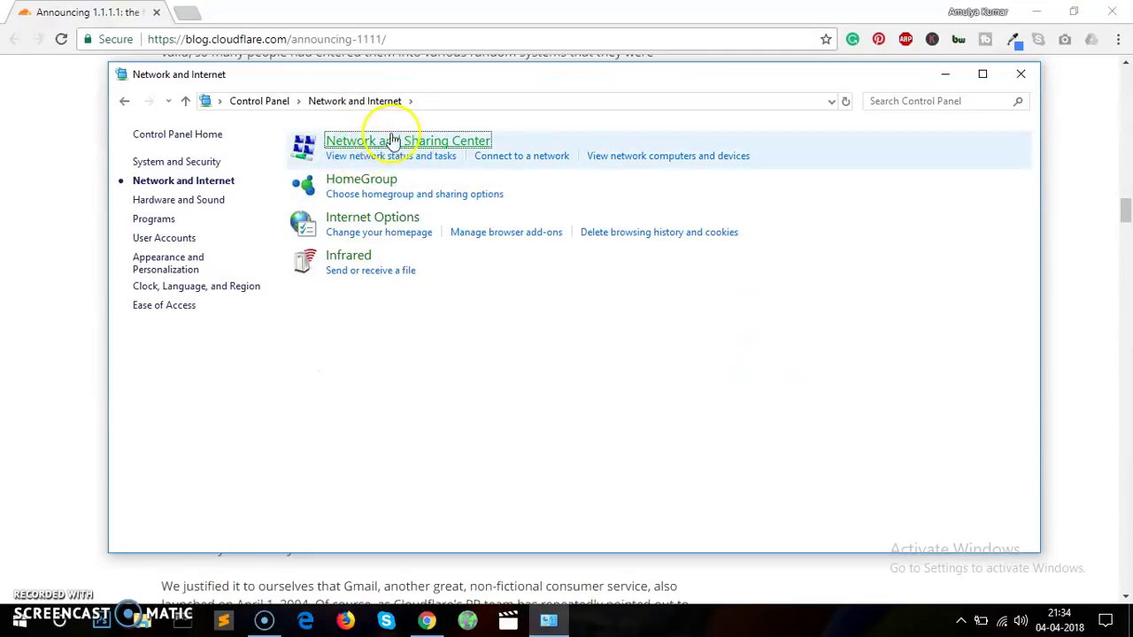
pyautogui.click(430, 144)
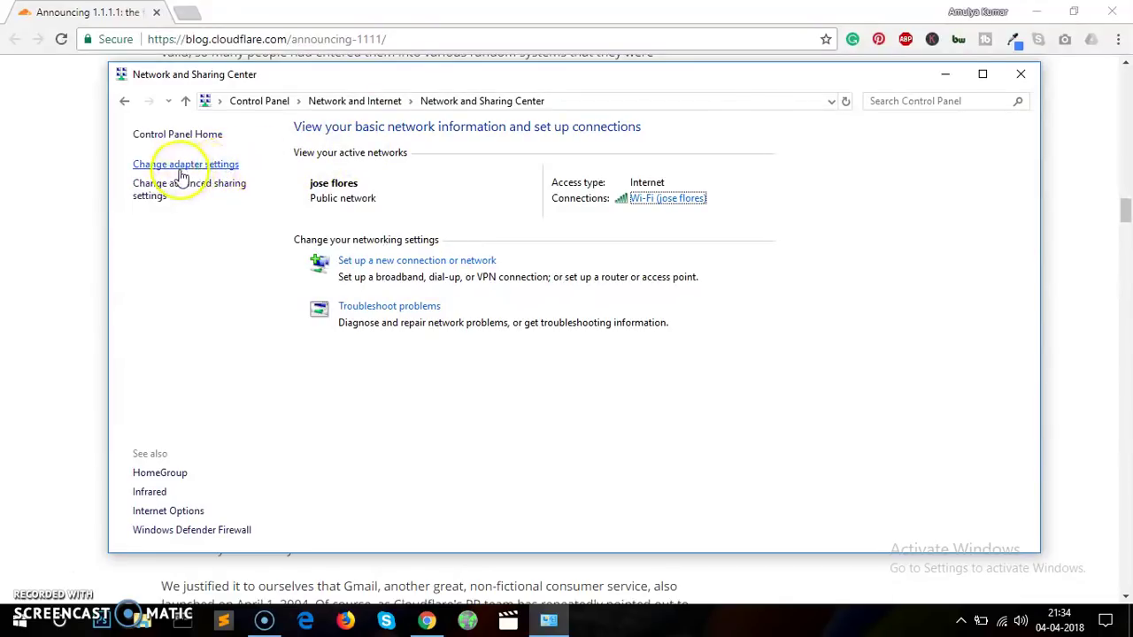
pyautogui.click(223, 165)
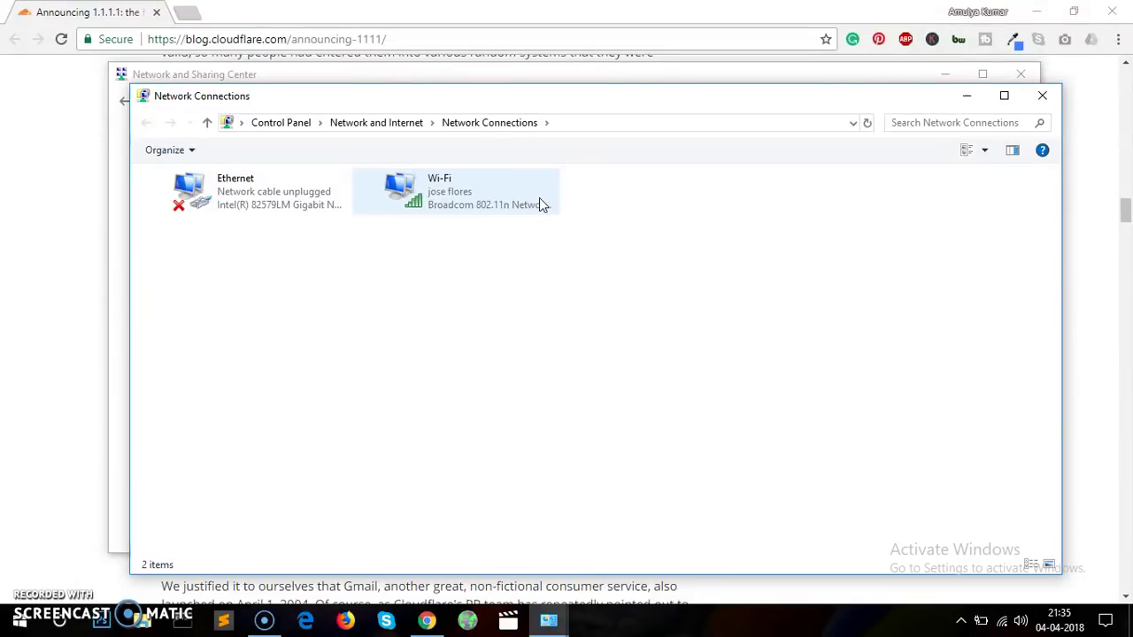
# Open Properties from the Wi-Fi adapter's right-click menu.
pyautogui.click(498, 213)
pyautogui.rightClick(435, 196)
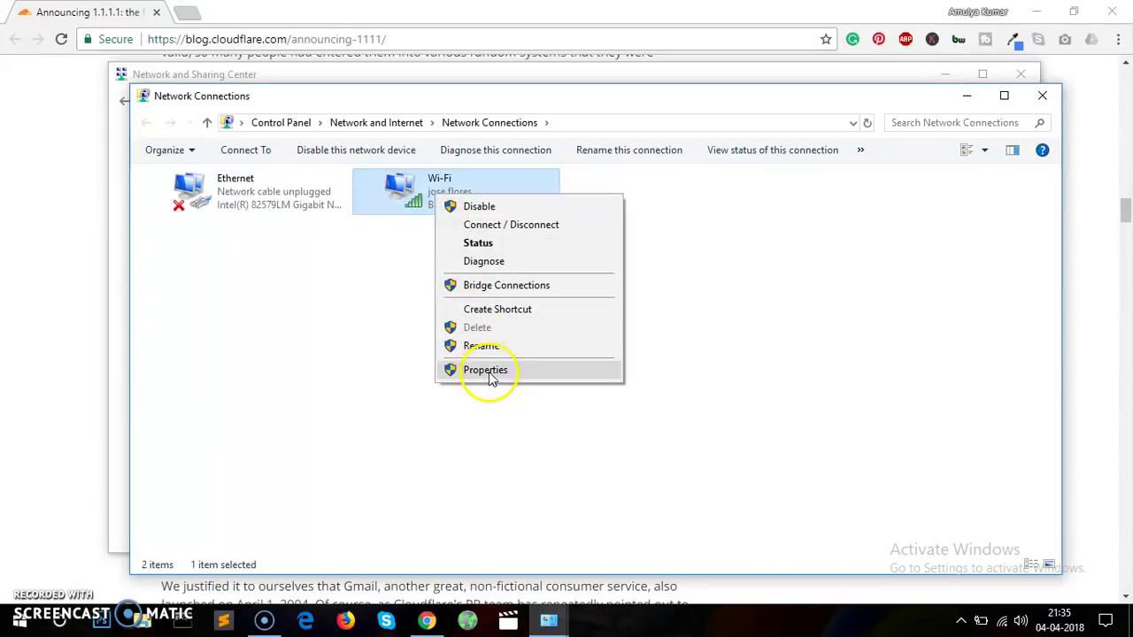
pyautogui.click(524, 371)
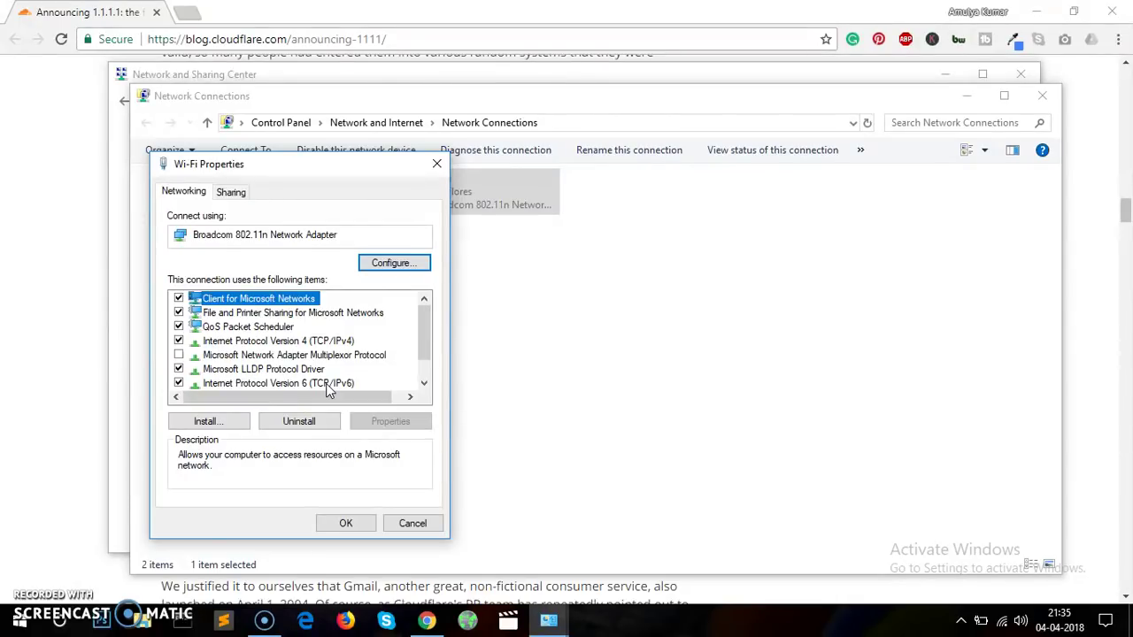
# In IPv4 settings, use manual DNS servers: preferred 1.1.1.1, alternate 1.0.0.1.
pyautogui.doubleClick(347, 341)
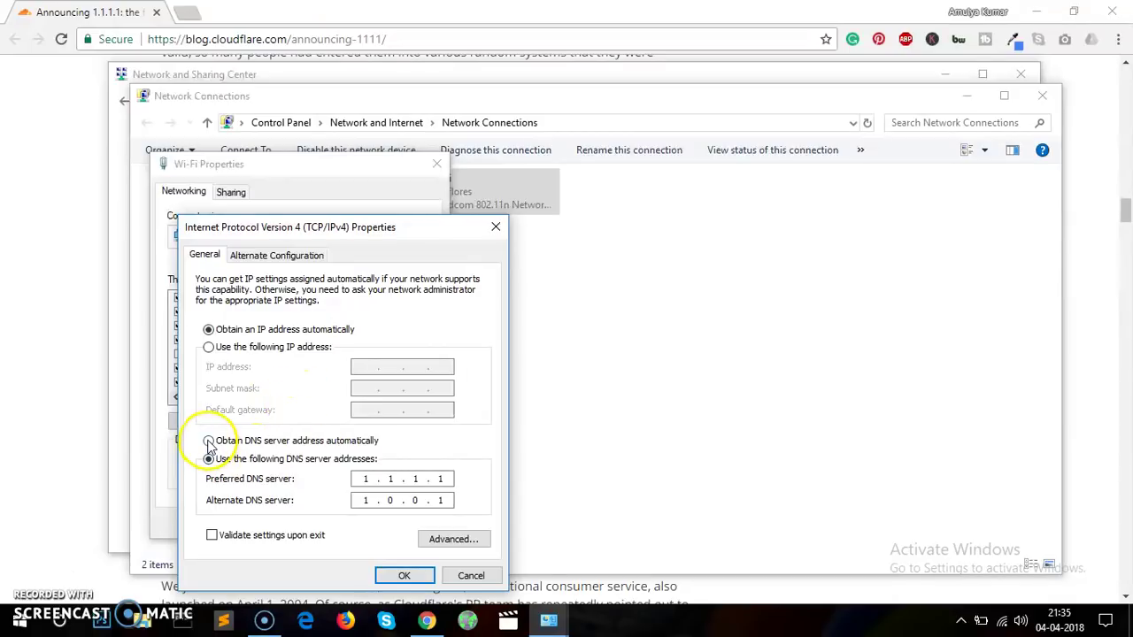
pyautogui.click(209, 441)
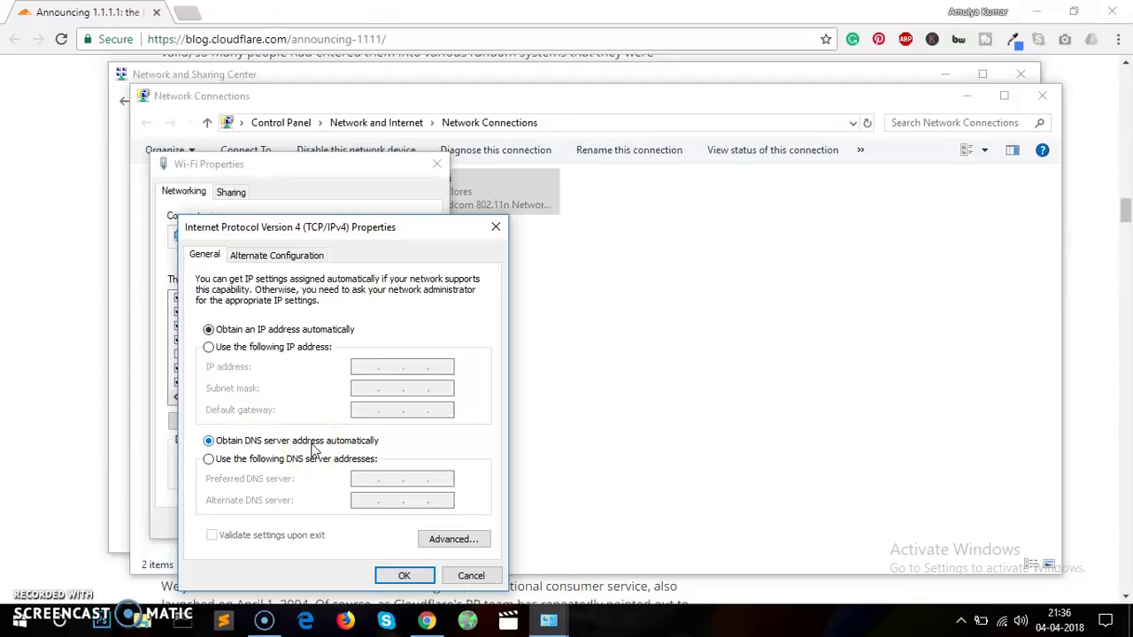
pyautogui.click(209, 459)
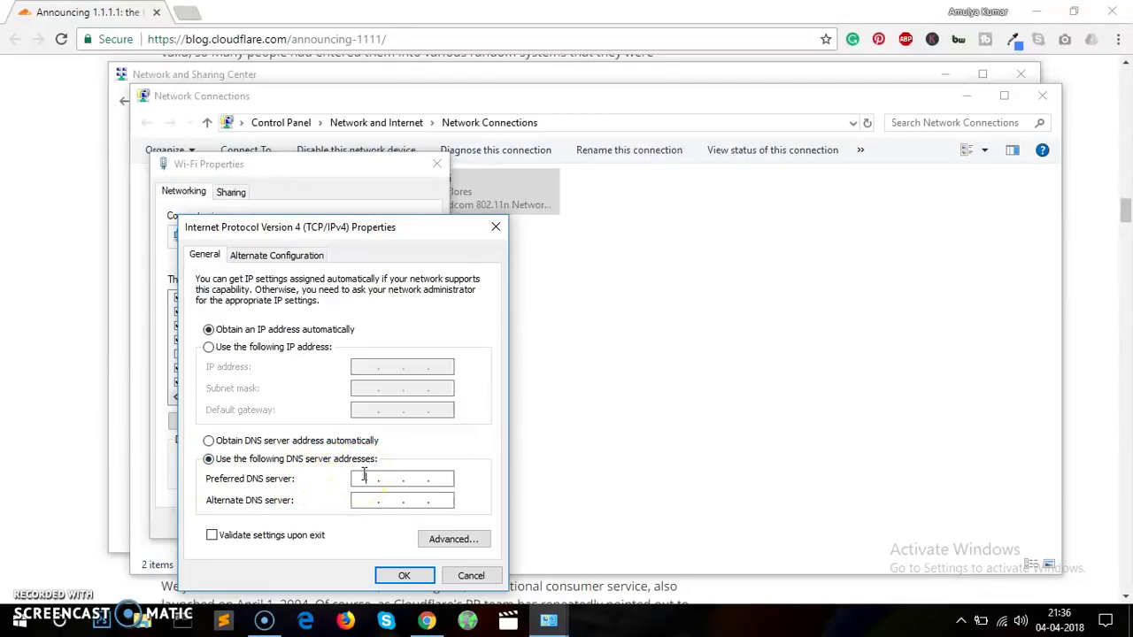
pyautogui.write('1 .')
pyautogui.write('1.')
pyautogui.write('1.1')
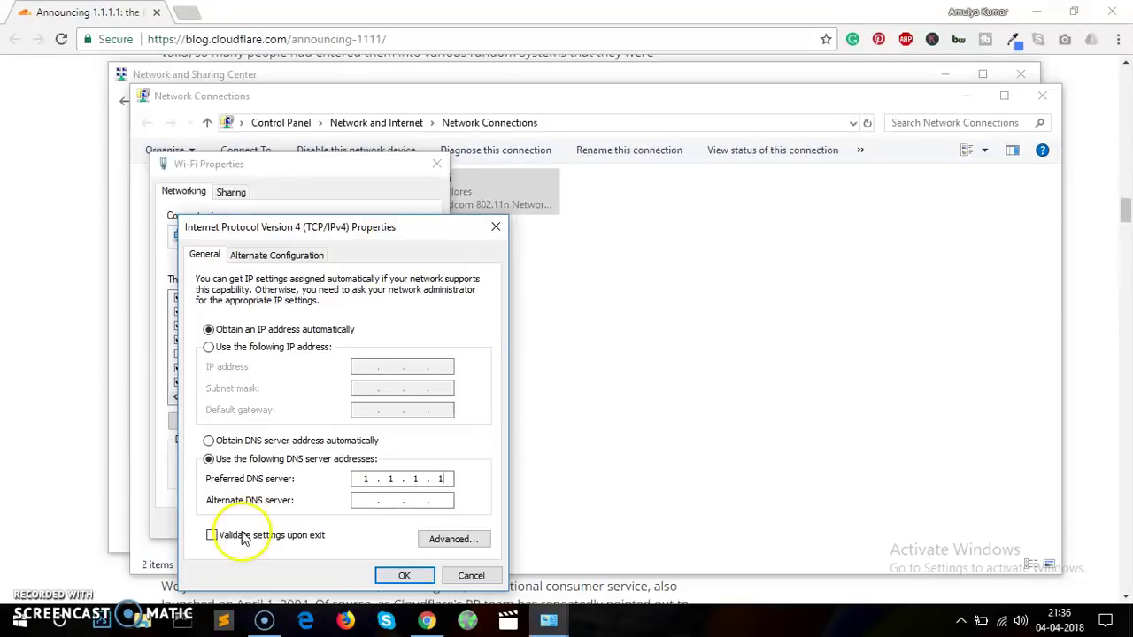
pyautogui.click(361, 497)
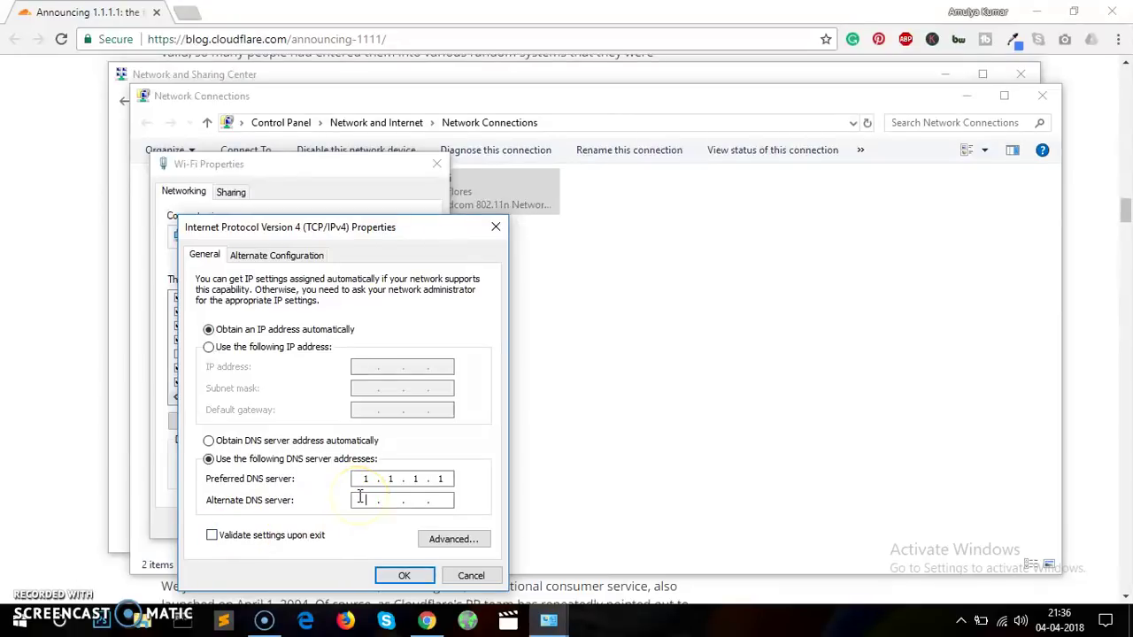
pyautogui.write('1.')
pyautogui.write('0.')
pyautogui.write('0.1')
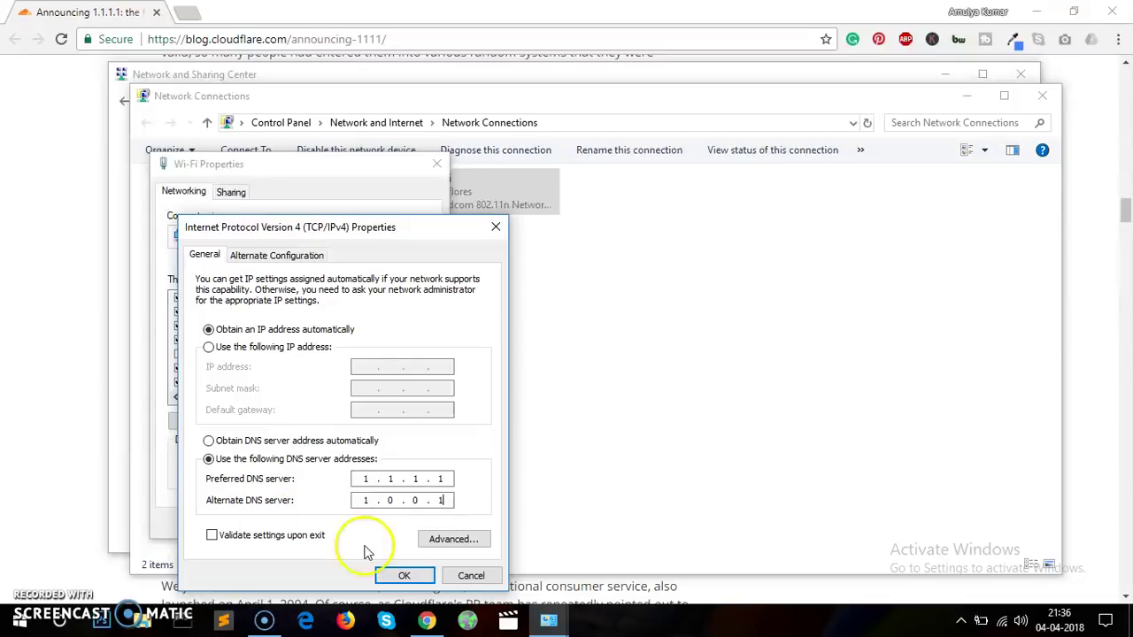
# Confirm the IPv4 and Wi-Fi properties, then close Network Connections and Network and Sharing Center.
pyautogui.click(403, 575)
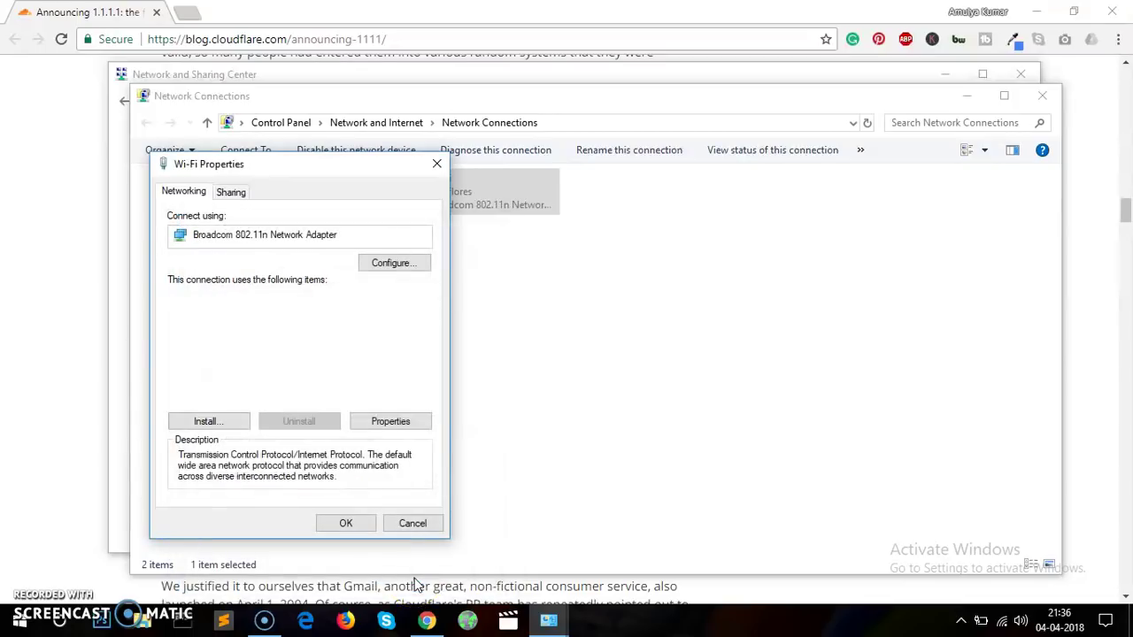
pyautogui.click(347, 524)
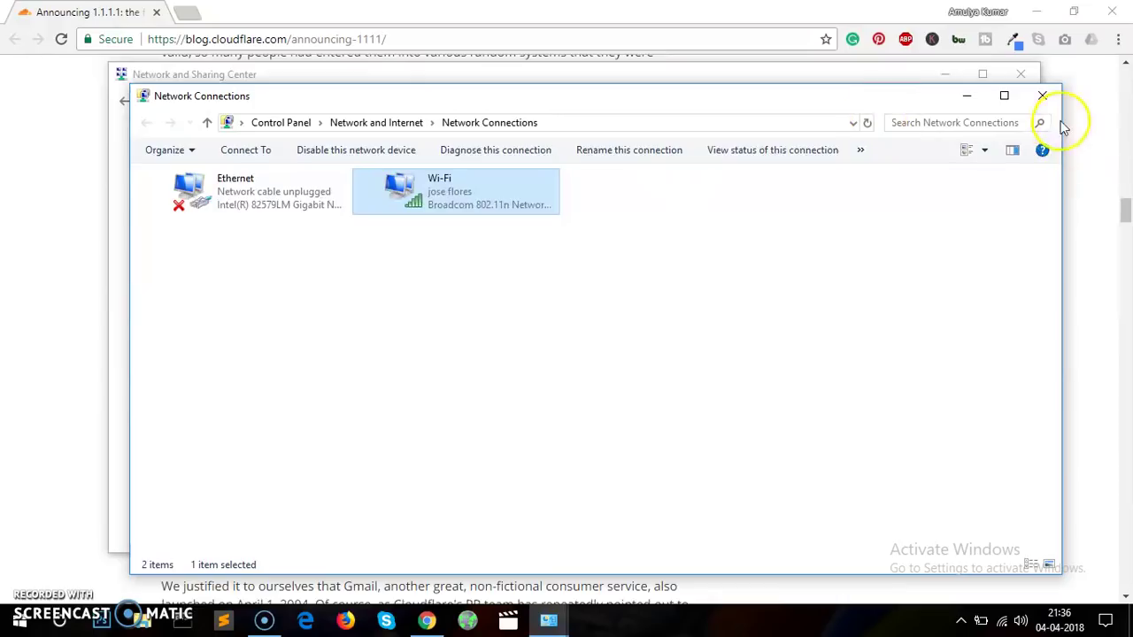
pyautogui.click(1041, 95)
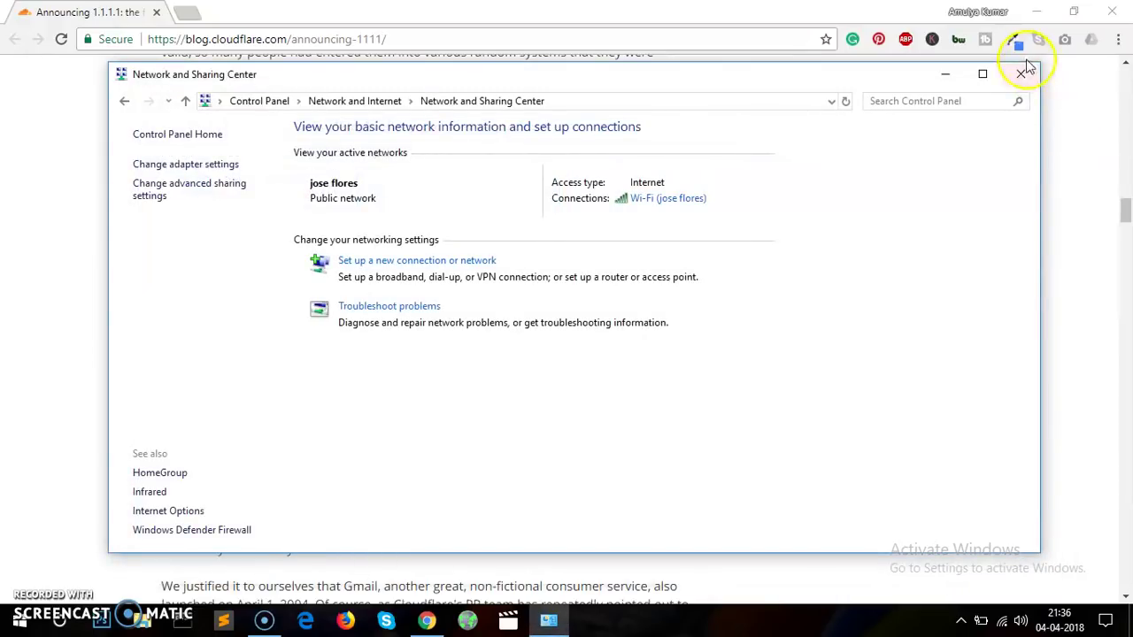
pyautogui.click(1022, 76)
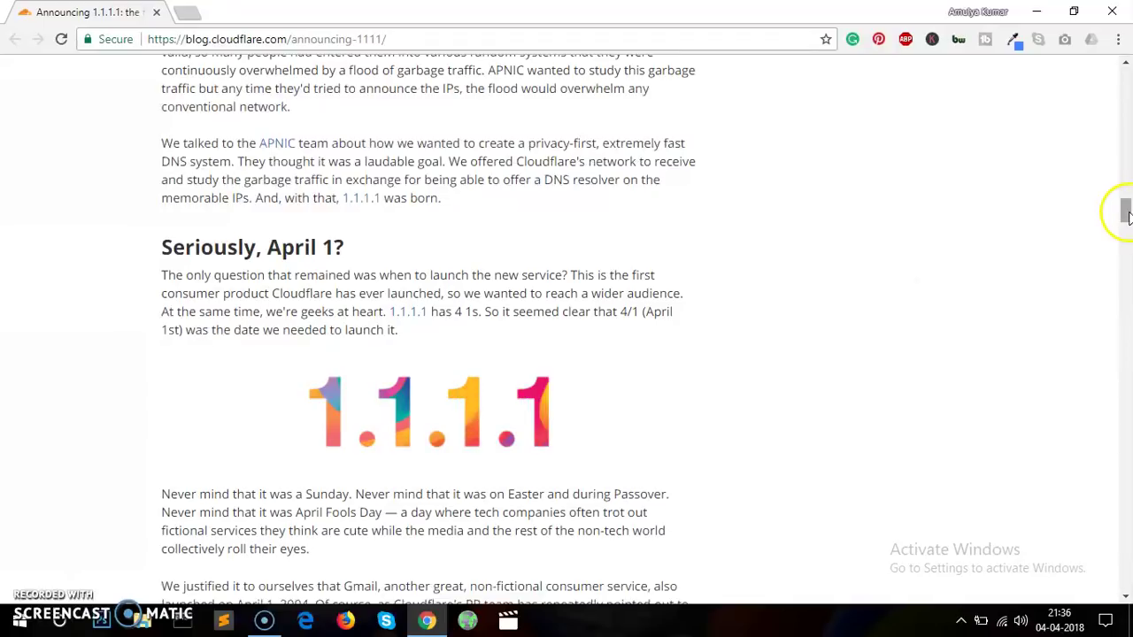
pyautogui.moveTo(1126, 212); pyautogui.dragTo(1126, 294)
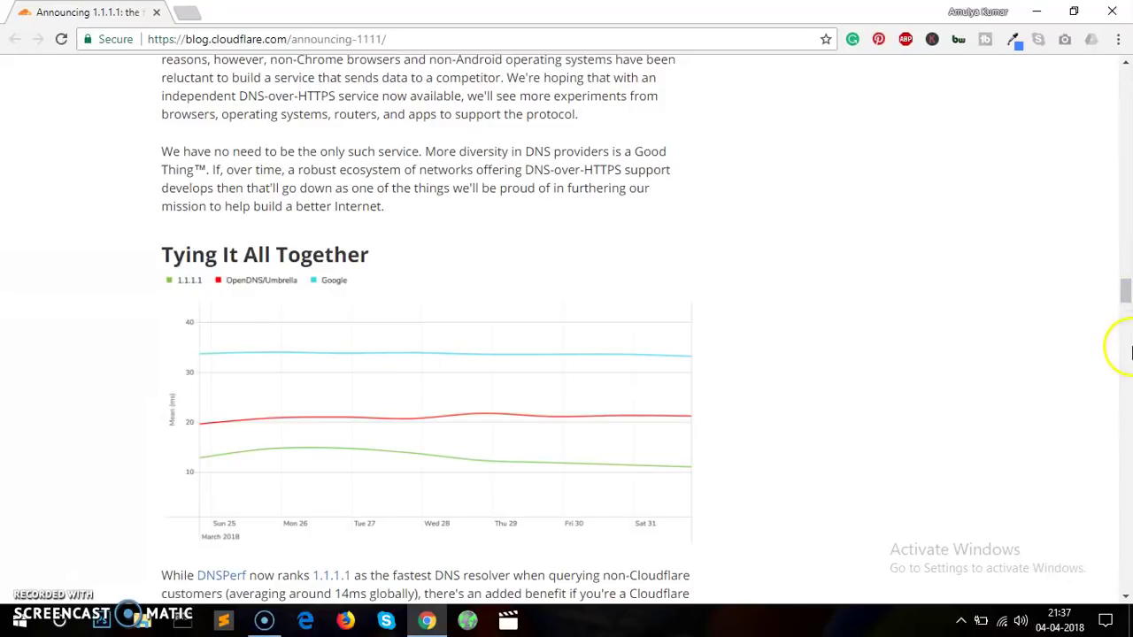
pyautogui.moveTo(1122, 301); pyautogui.dragTo(1126, 391)
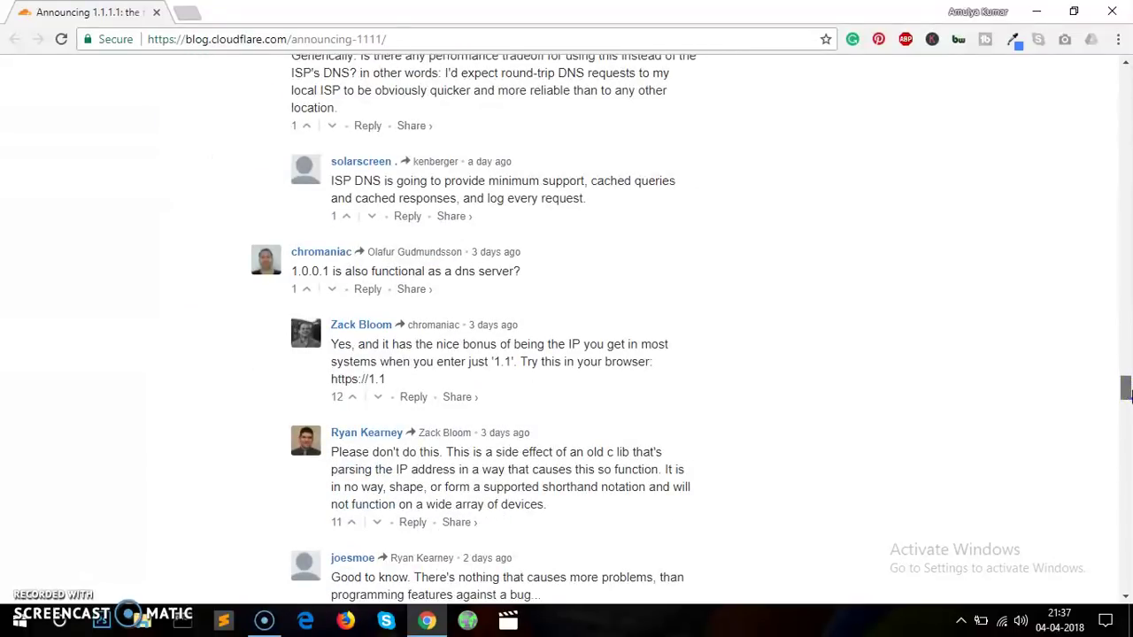
pyautogui.moveTo(1125, 390); pyautogui.dragTo(1126, 78)
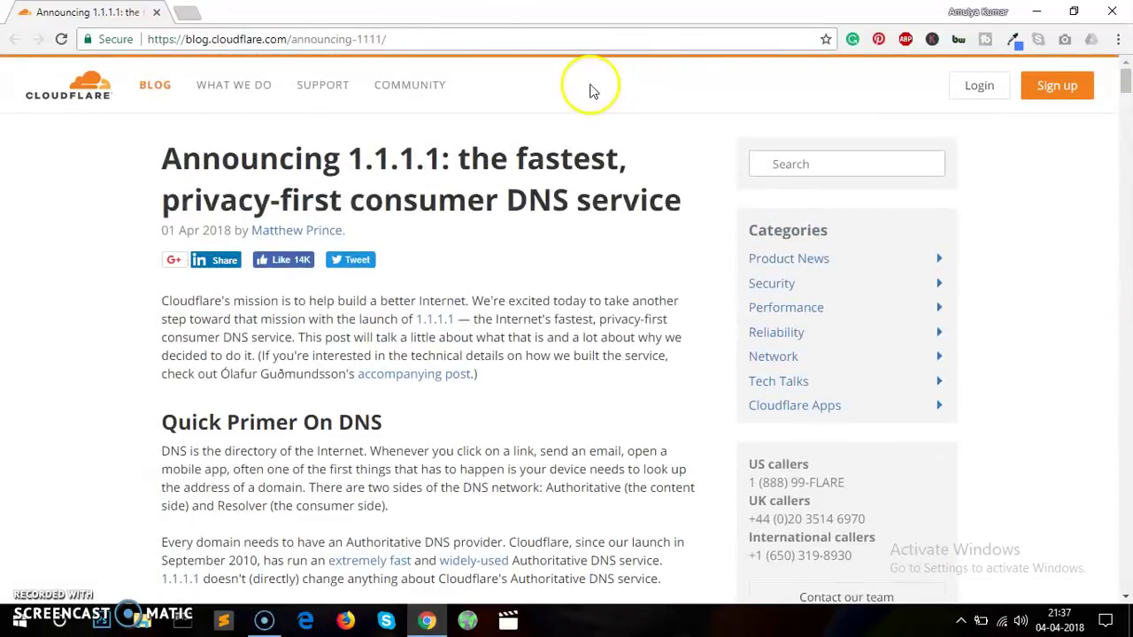
pyautogui.click(428, 39)
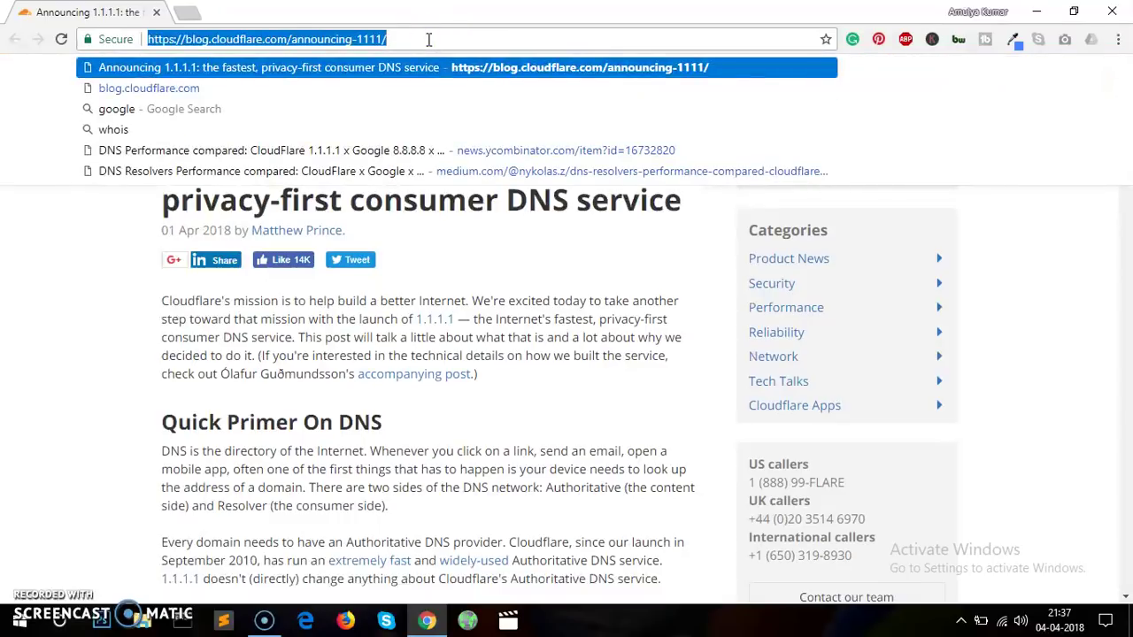
pyautogui.click(61, 256)
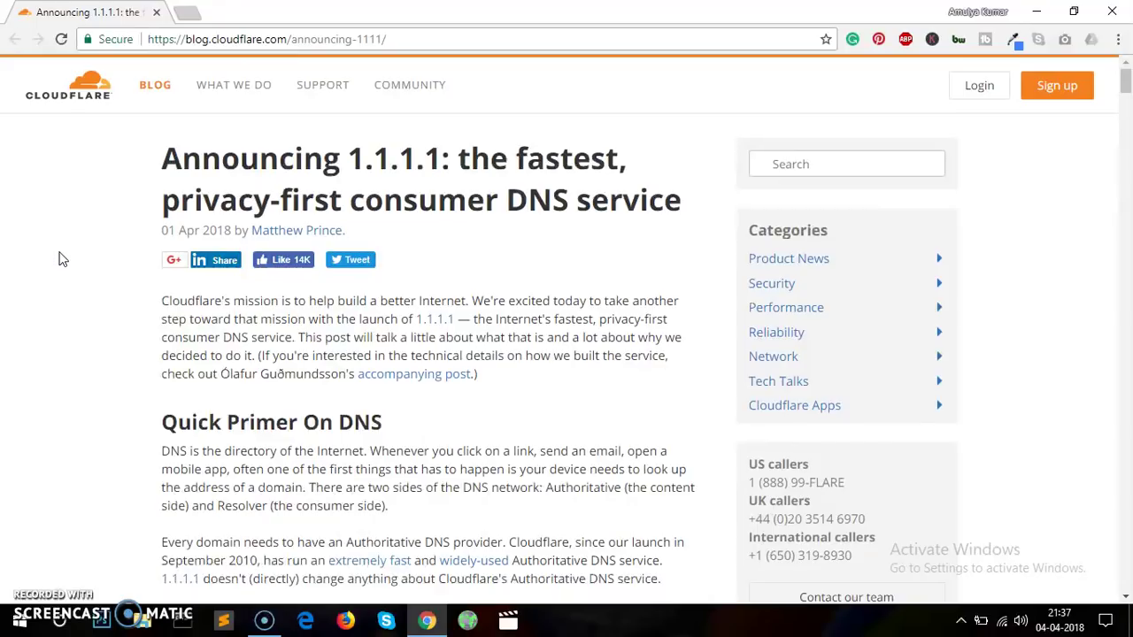